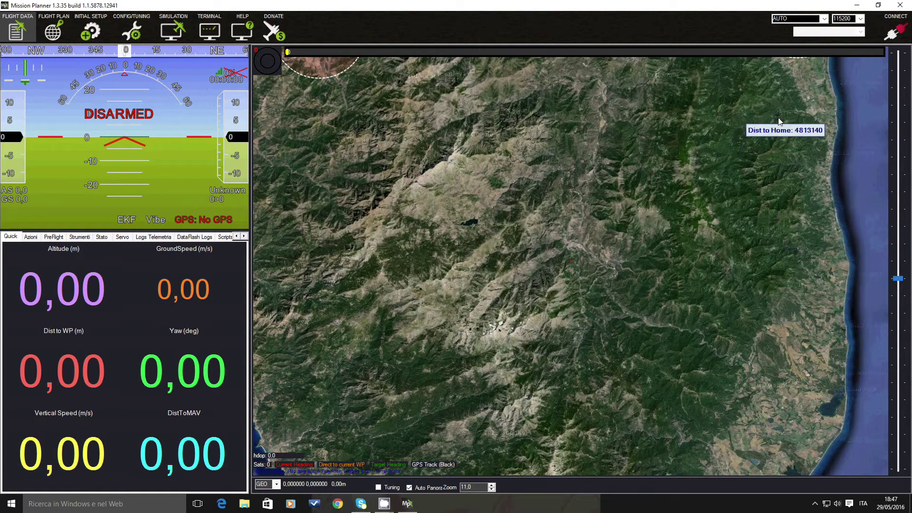
Connect to the autopilot through the COM6 Silicon Labs CP210x port at 57600 baud
left_click(824, 18)
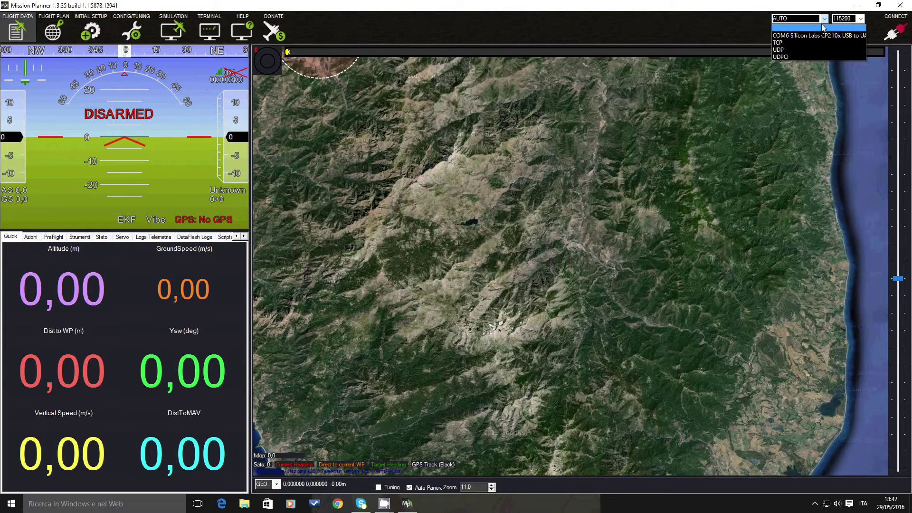
left_click(814, 36)
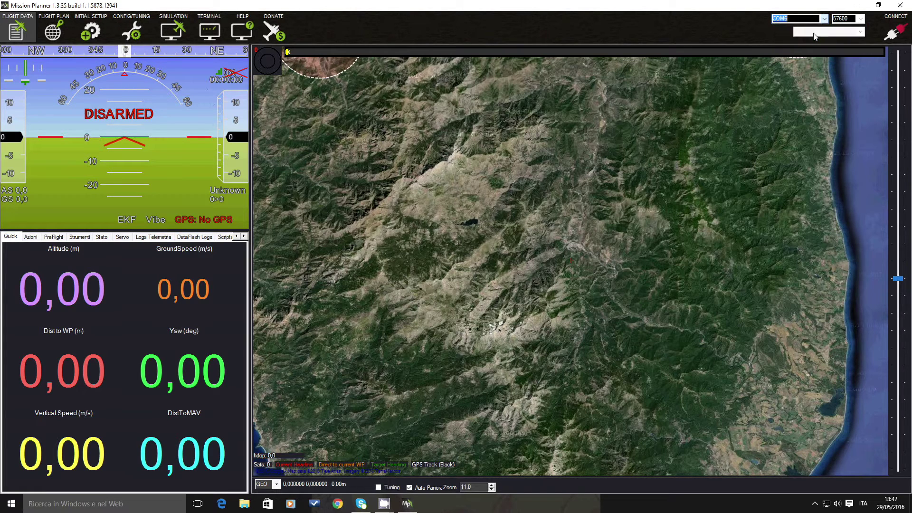
left_click(890, 36)
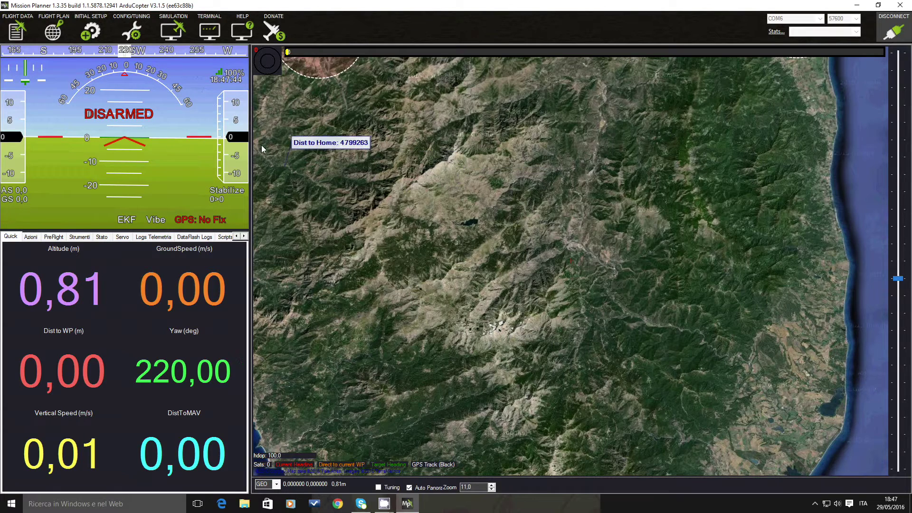
Launch the initial setup wizard and advance past the frame layout choice to the accelerometer calibration
left_click(95, 32)
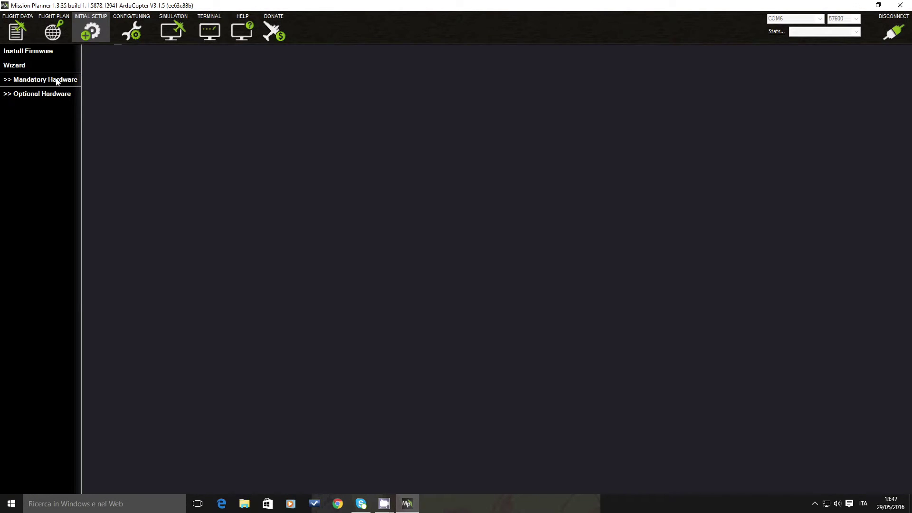
left_click(56, 79)
left_click(50, 67)
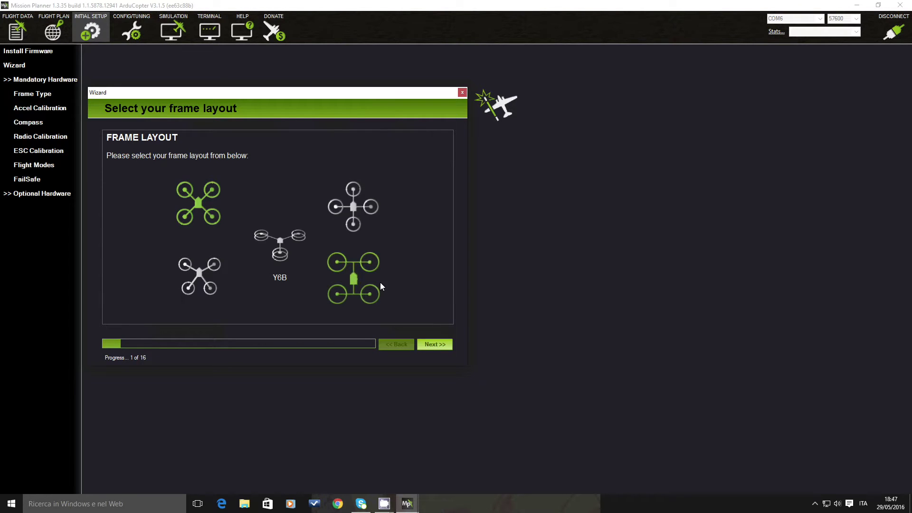
left_click(434, 344)
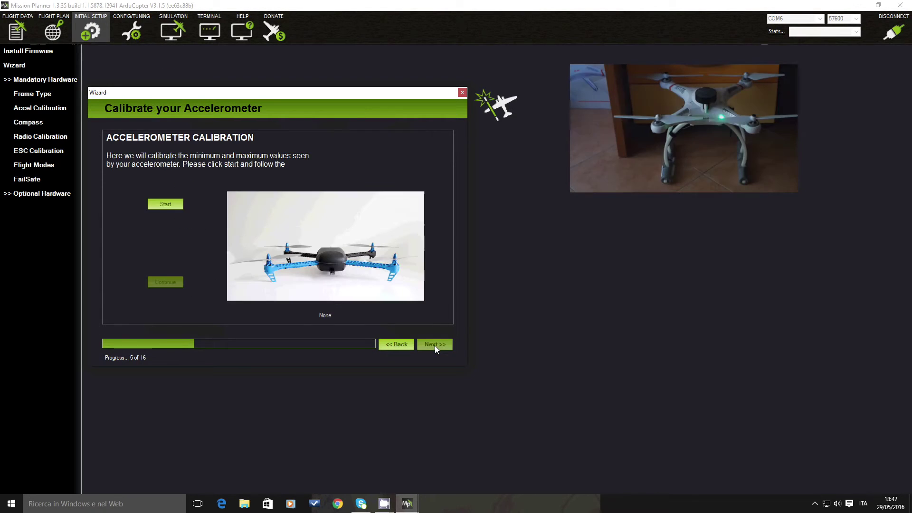
Calibrate the accelerometer with the vehicle placed level, on its left side, right side, nose down, nose up and on its back
left_click(164, 206)
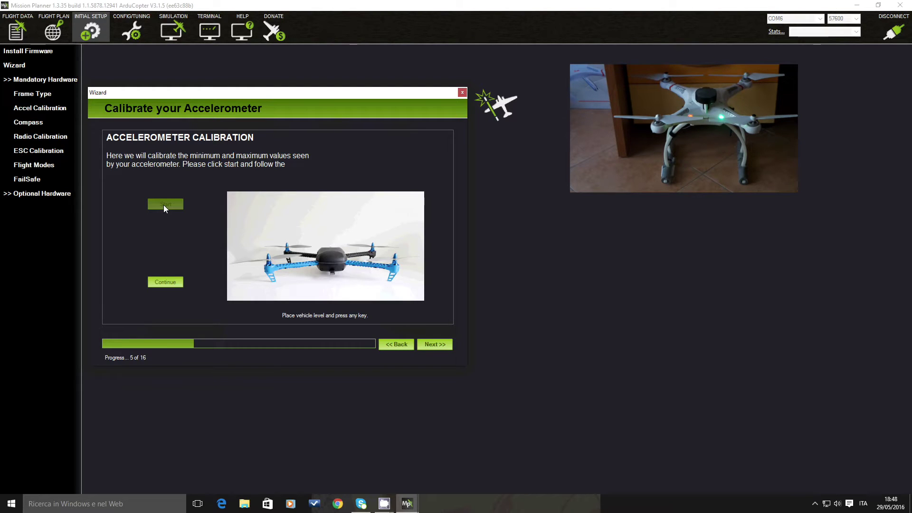
left_click(169, 281)
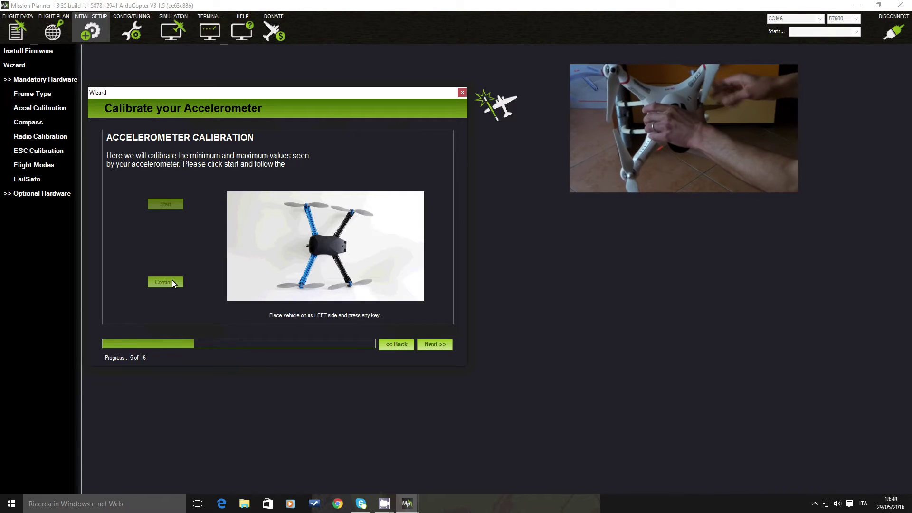
left_click(172, 281)
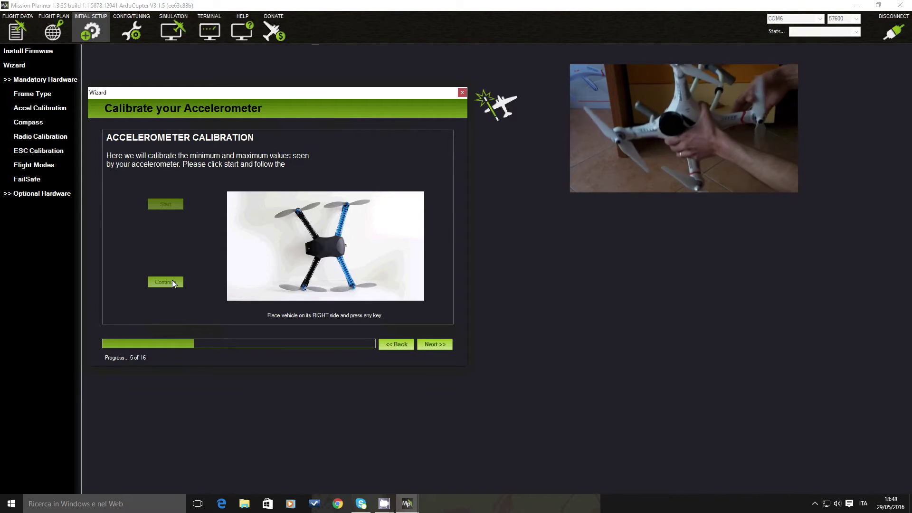
left_click(172, 282)
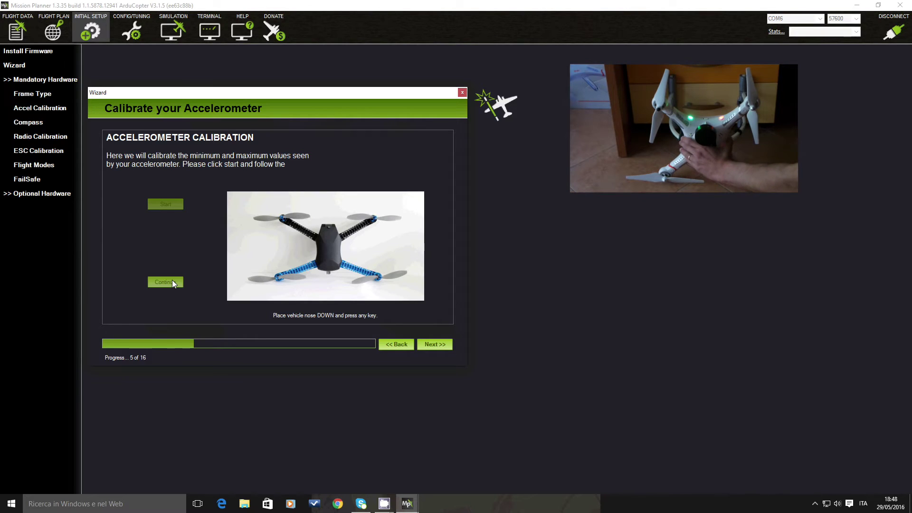
left_click(172, 281)
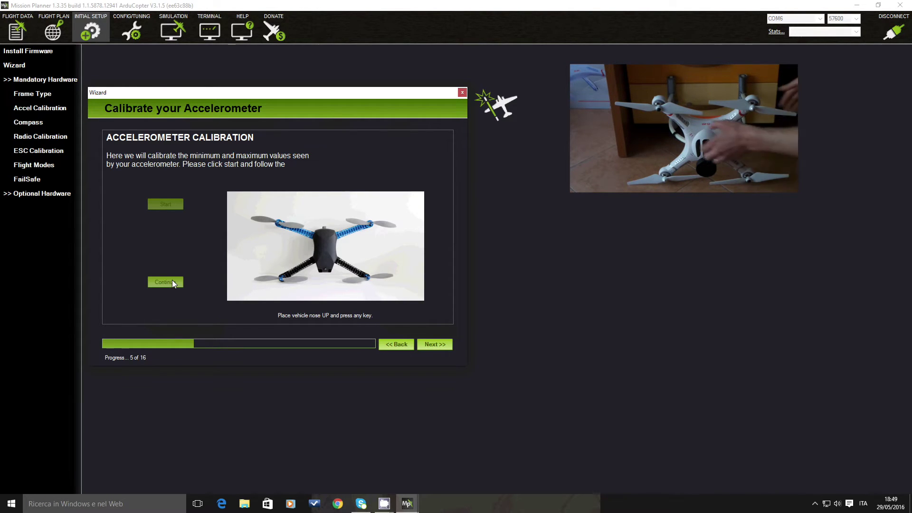
left_click(172, 282)
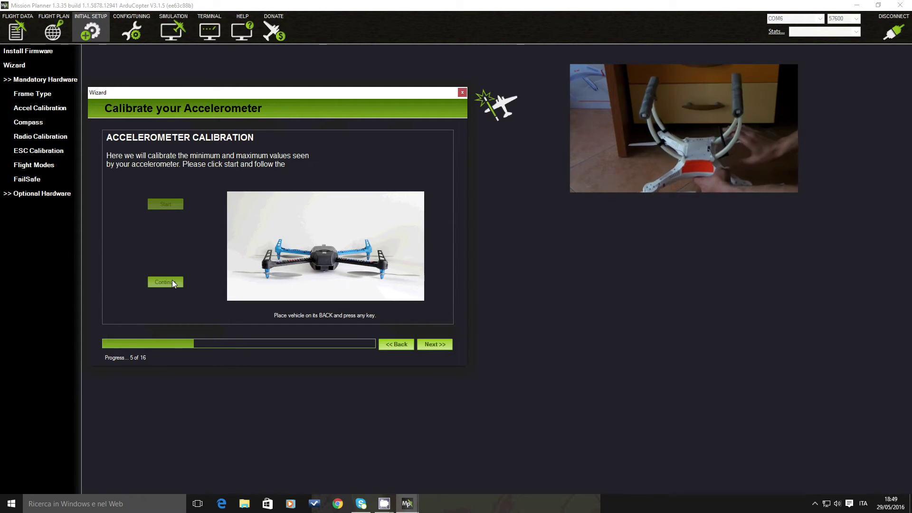
left_click(172, 283)
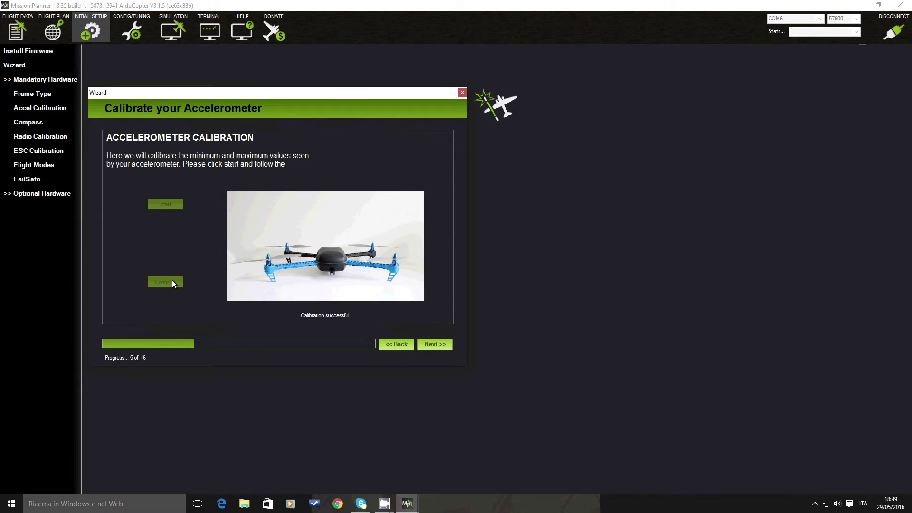
Run the live compass calibration while rotating the autopilot around all axes, and accept the new offsets
left_click(444, 345)
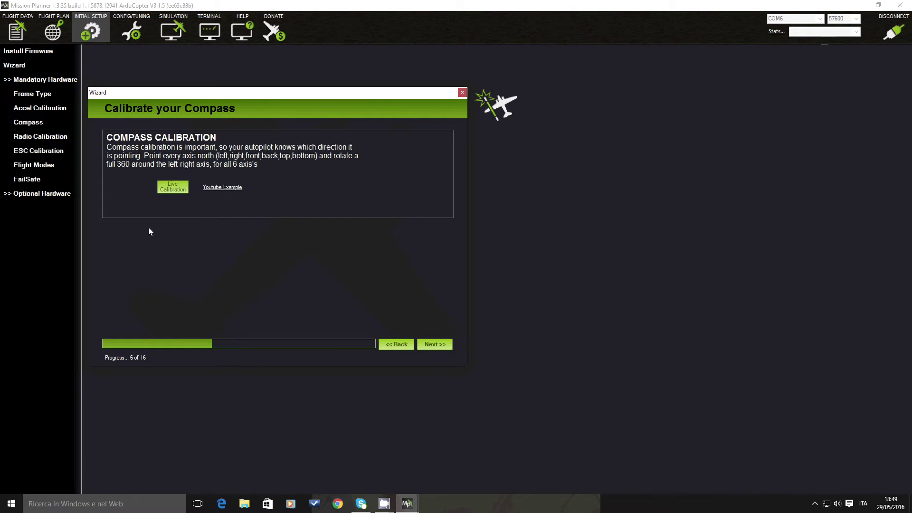
left_click(168, 187)
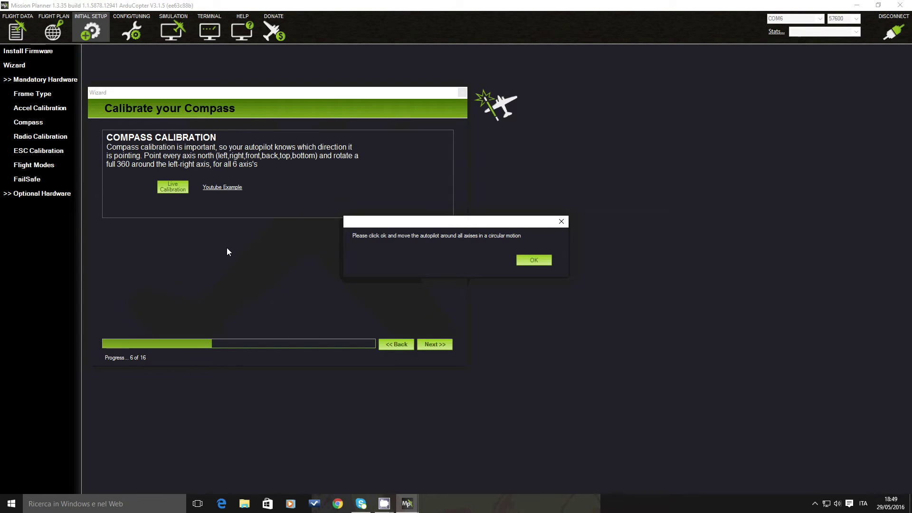
left_click(527, 260)
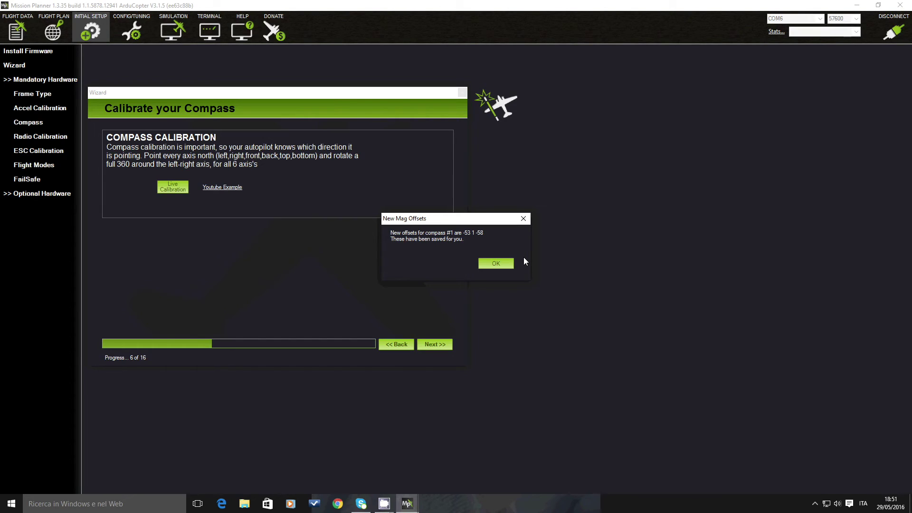
left_click(502, 264)
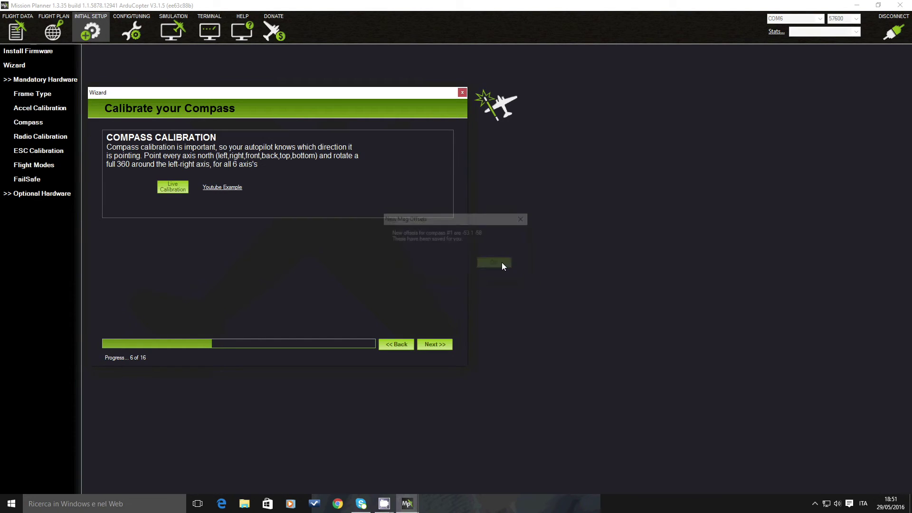
Leave the battery monitor settings as they are and calibrate the radio endpoints, finishing with sticks centered and throttle down
left_click(432, 347)
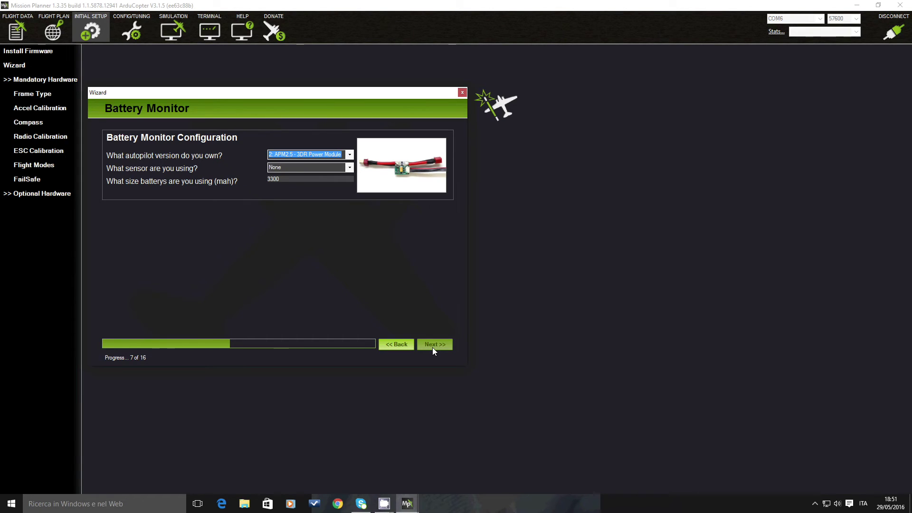
left_click(432, 347)
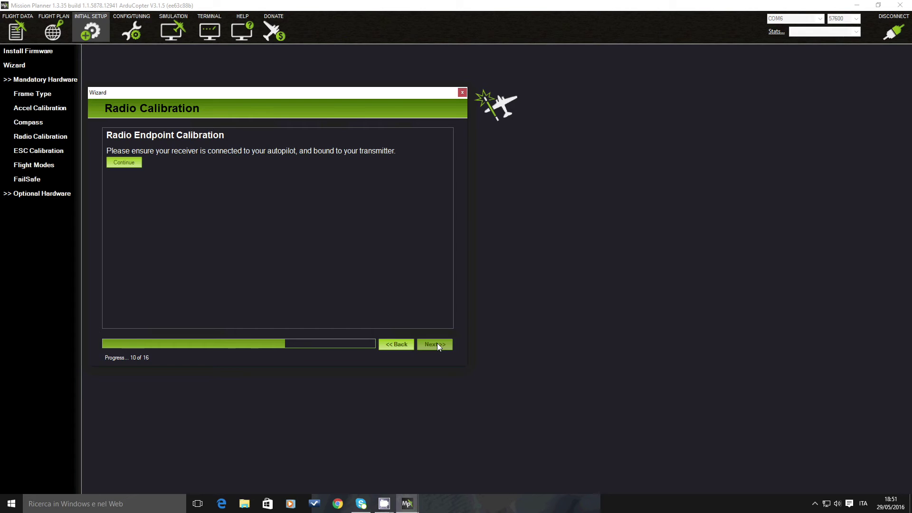
left_click(132, 161)
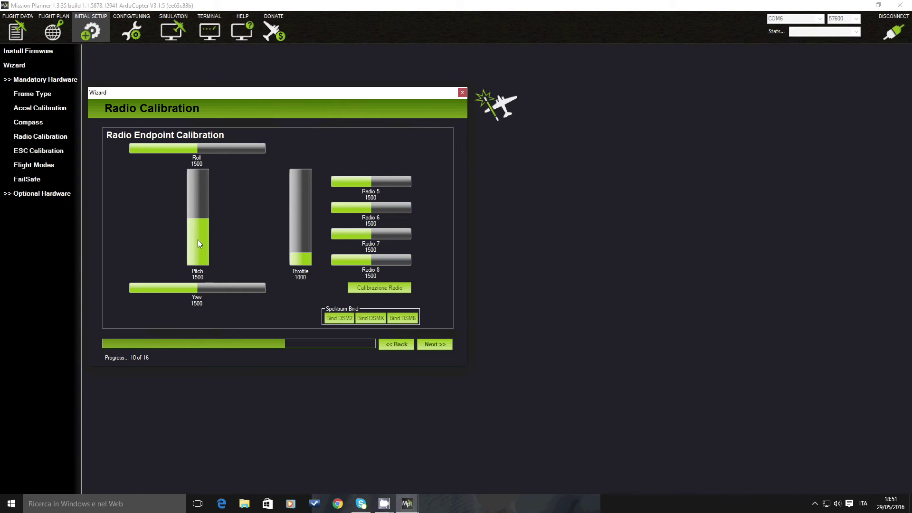
left_click(391, 288)
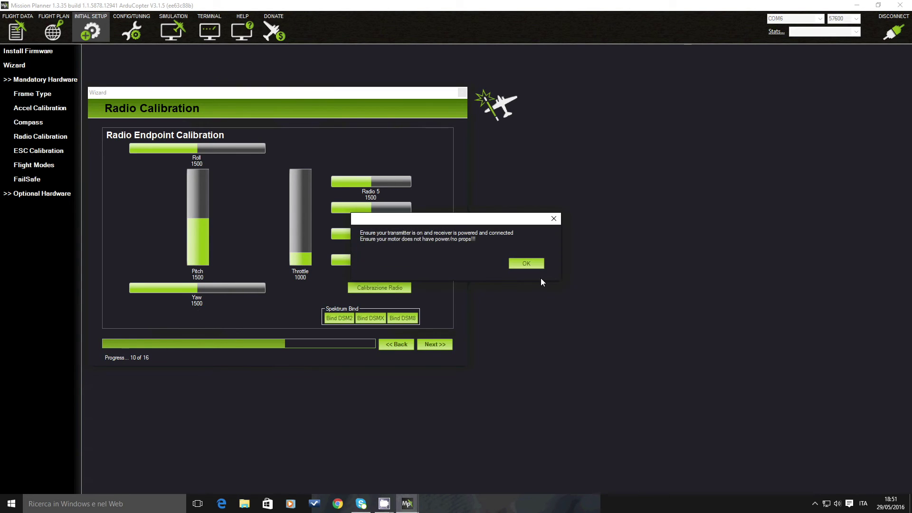
left_click(535, 262)
key("Return")
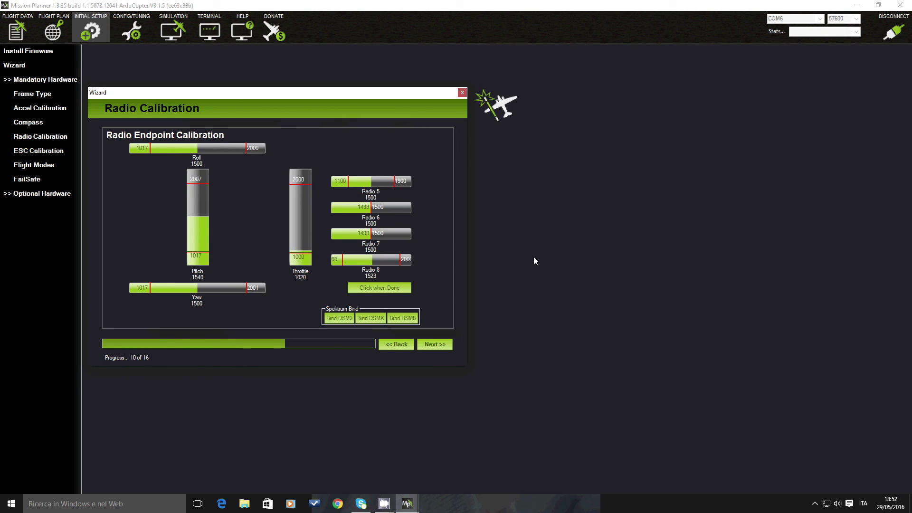
left_click(403, 285)
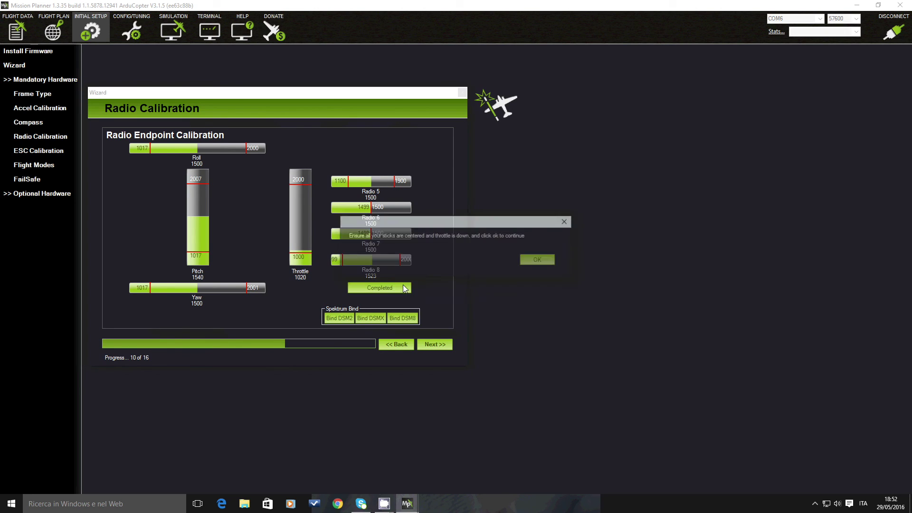
left_click(538, 259)
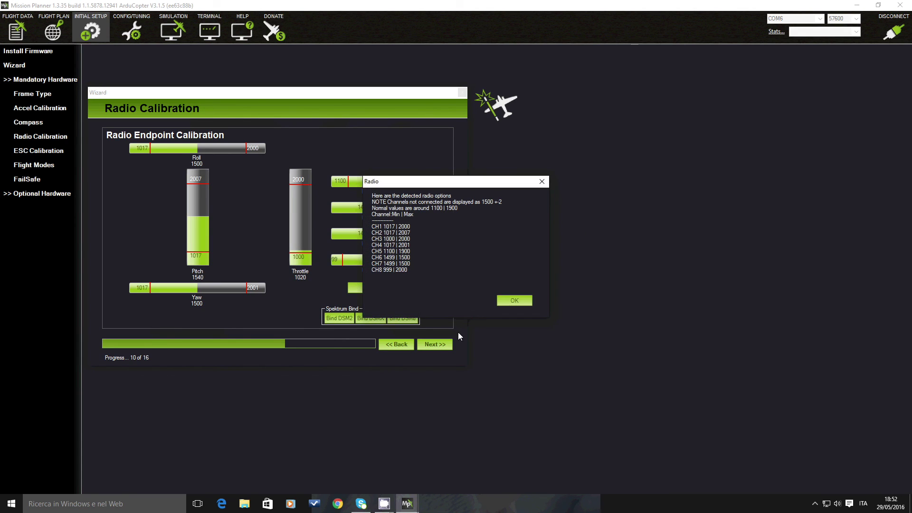
left_click(510, 300)
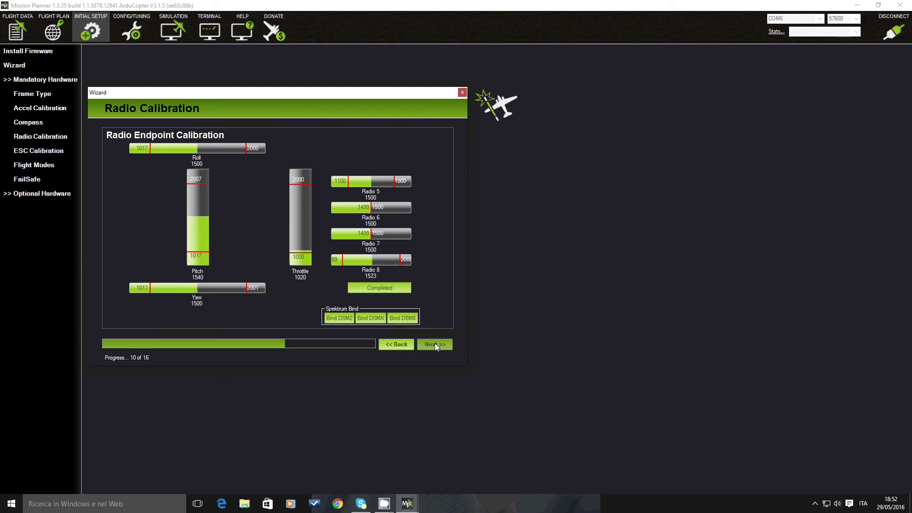
Finish the wizard with the existing flight mode, failsafe and geofence settings, skipping the verification checks, and return to the flight data view
left_click(434, 344)
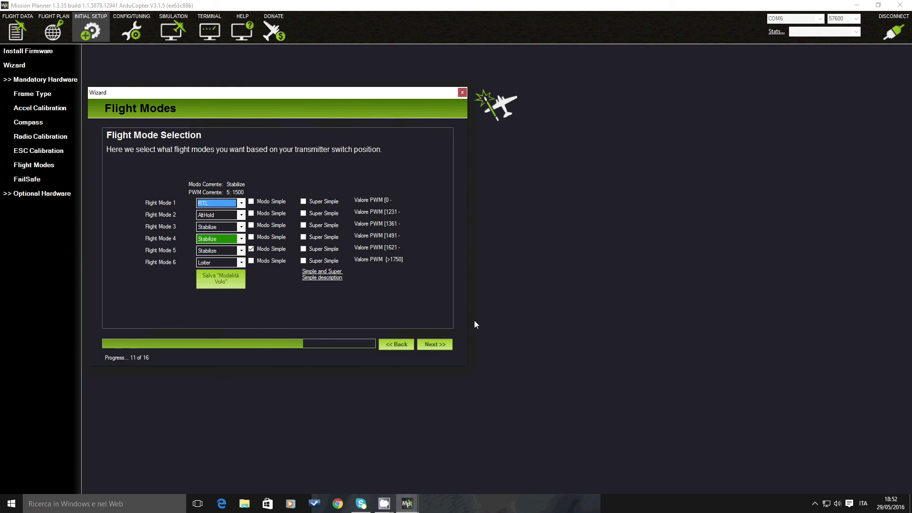
left_click(447, 343)
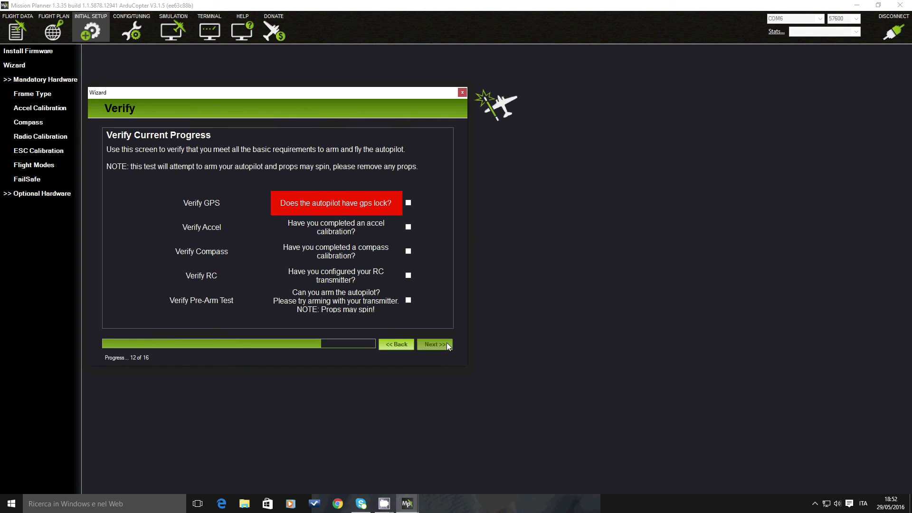
left_click(447, 342)
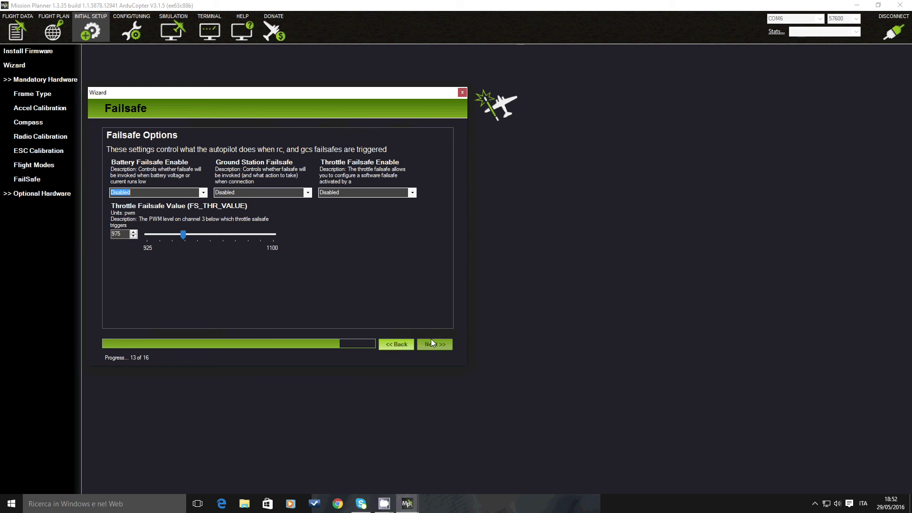
left_click(430, 345)
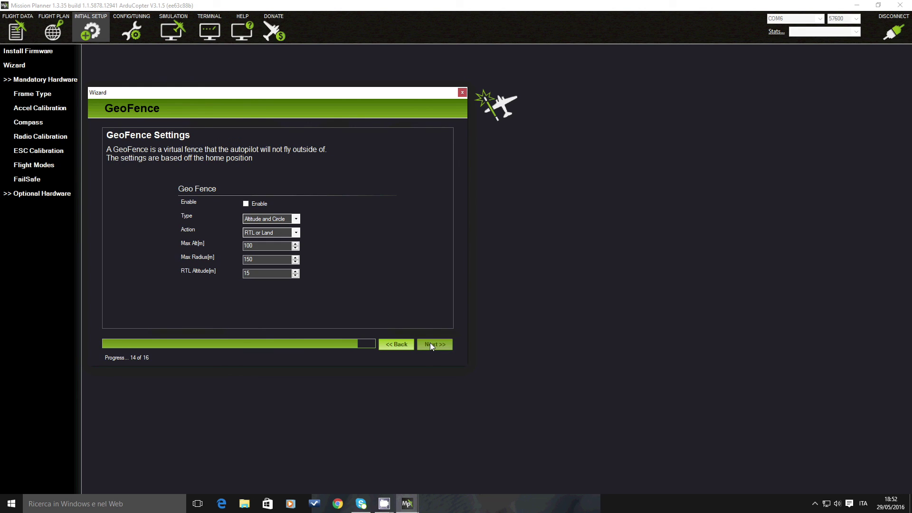
left_click(430, 345)
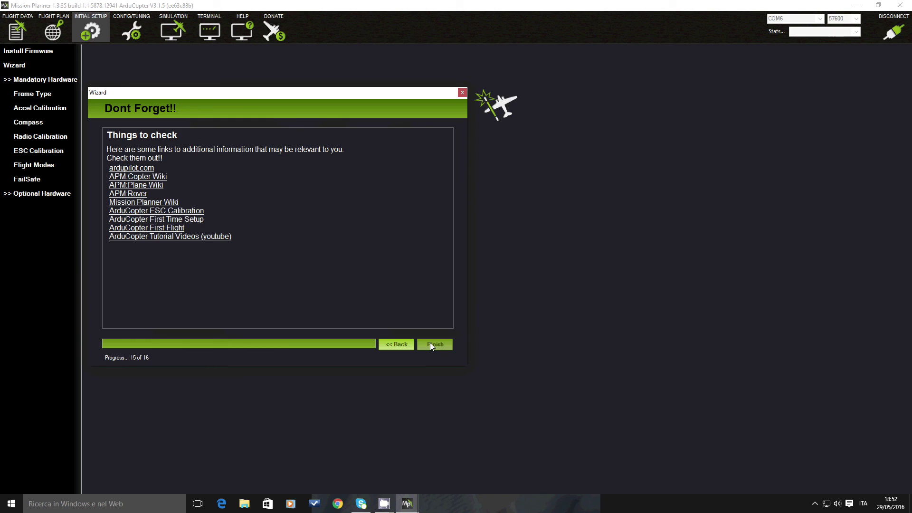
left_click(430, 343)
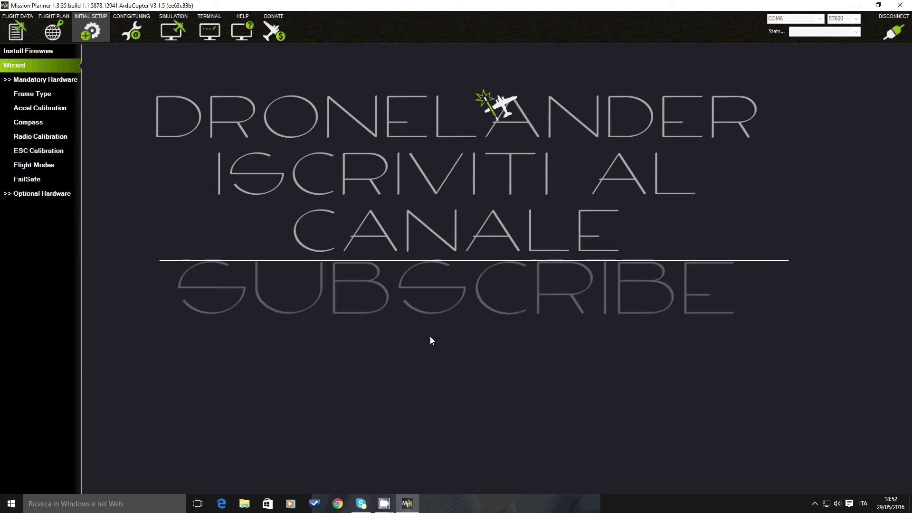
left_click(18, 29)
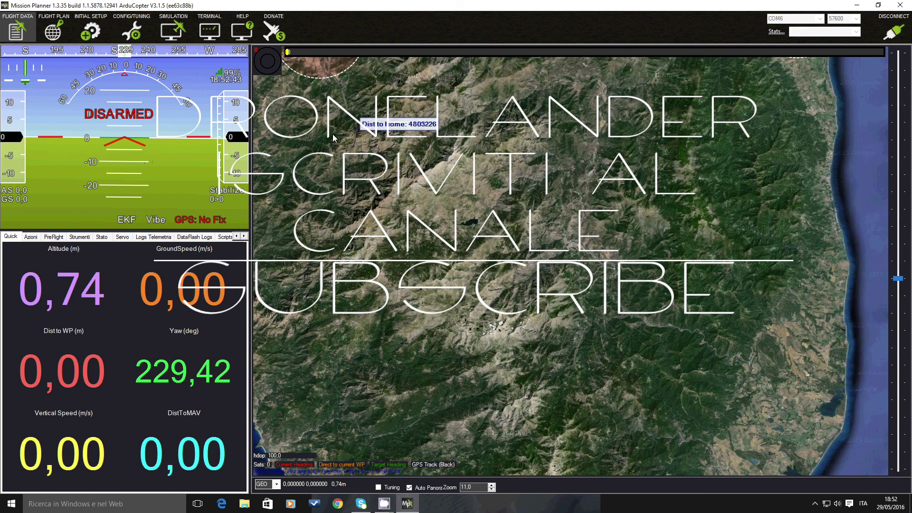